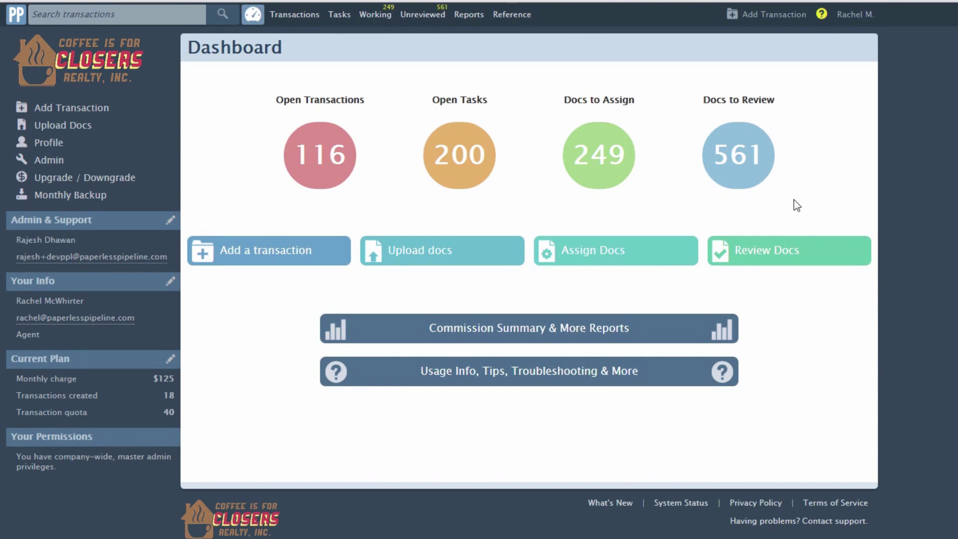
left_click(766, 16)
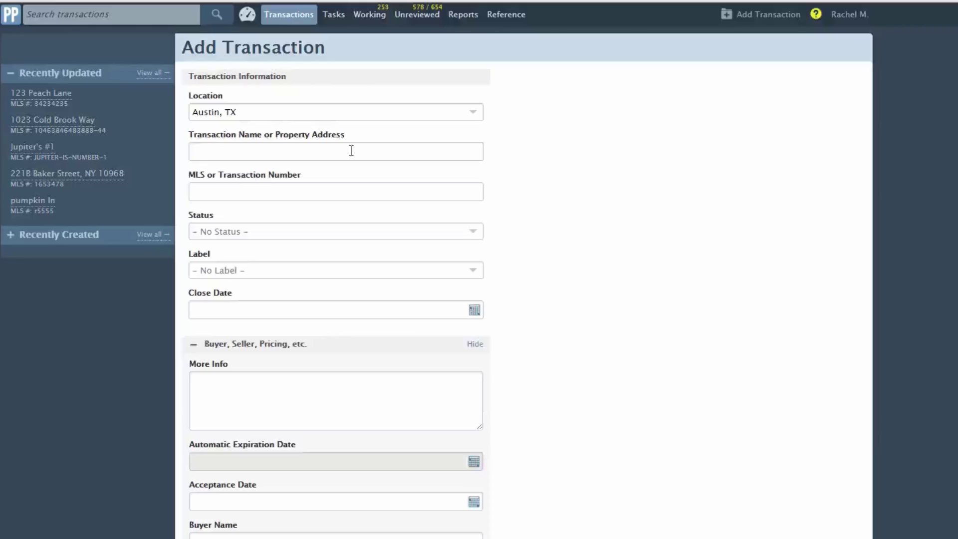
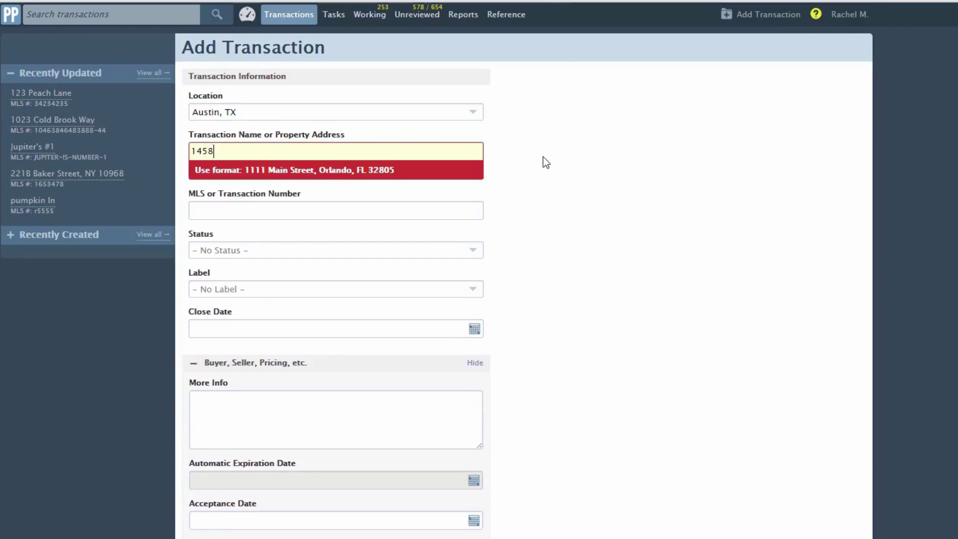
left_click(471, 250)
left_click(433, 346)
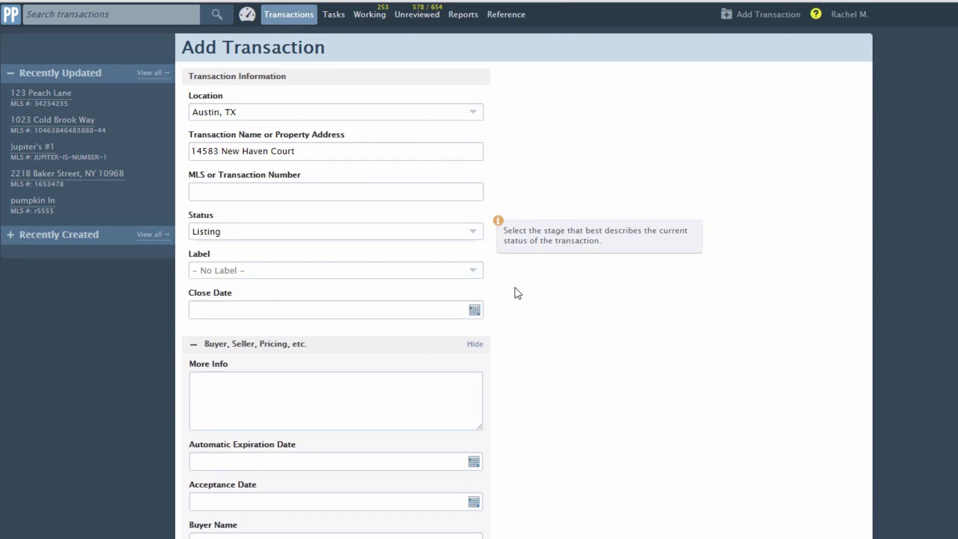
- Search Assign Agents for the agent to assign by first name
scroll(517, 293, "down", 1)
scroll(517, 293, "down", 5)
scroll(518, 293, "down", 1)
scroll(517, 293, "down", 1)
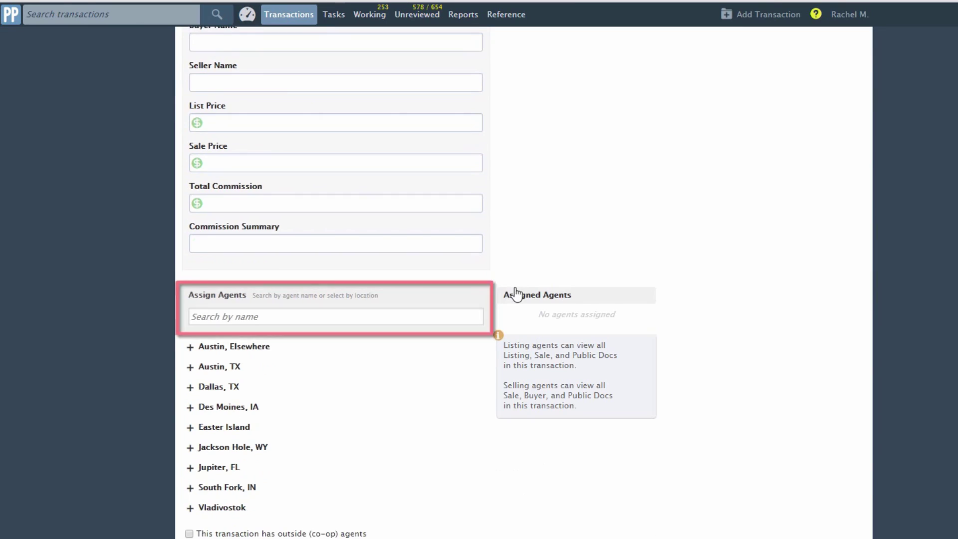
left_click(323, 316)
type("Rachel")
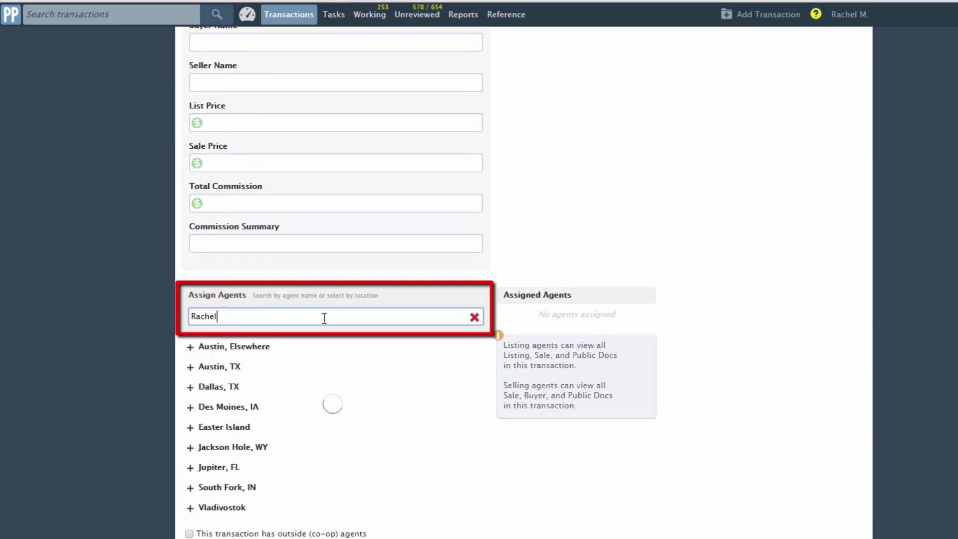
scroll(323, 321, "up", 2)
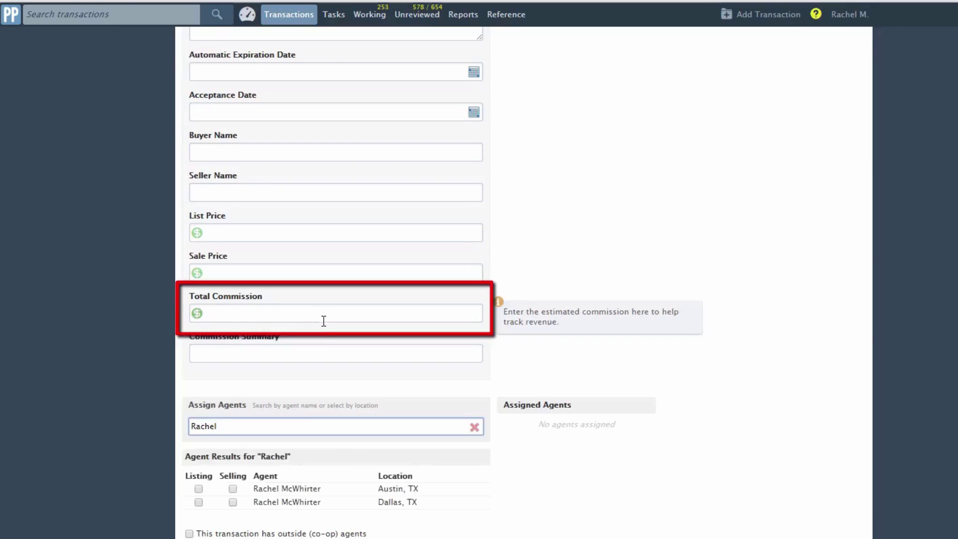
- Tick Listing for the Austin, TX agent to make them the listing agent
left_click(198, 489)
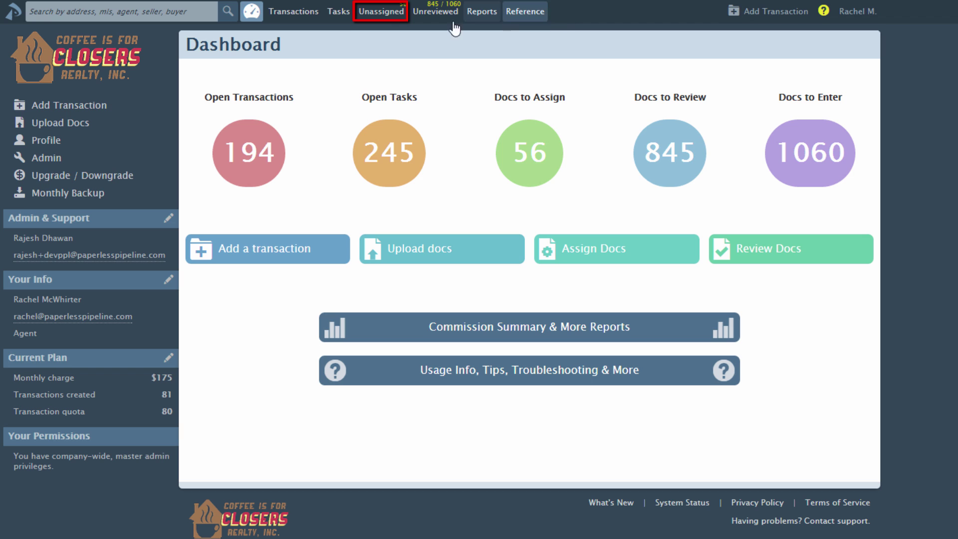
mouse_move(381, 11)
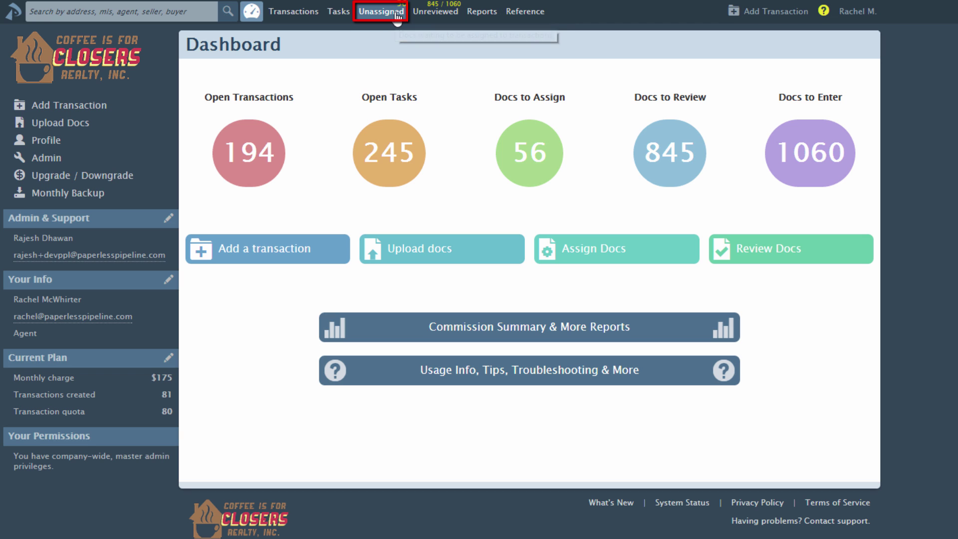
- Open Upload Docs from Unassigned with Location set to Austin, TX
left_click(397, 12)
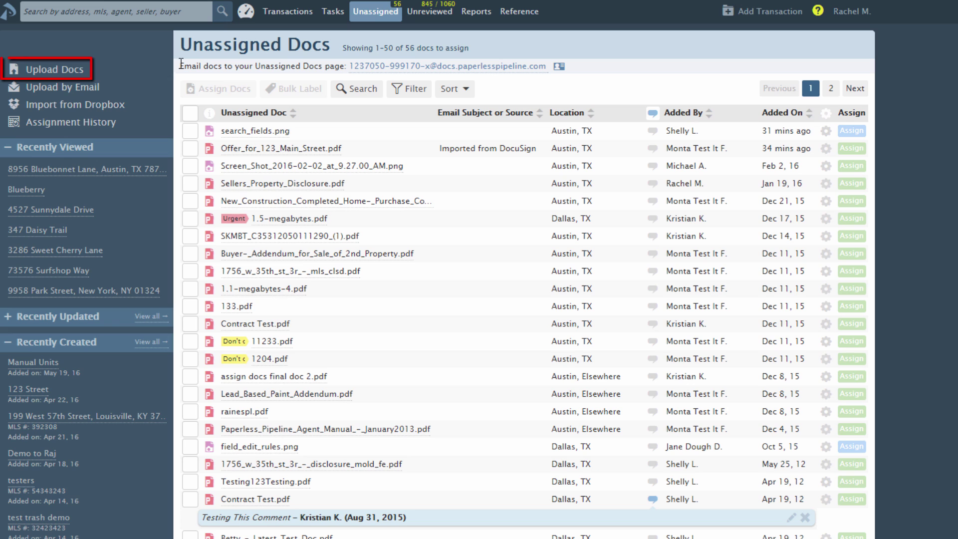
left_click(71, 70)
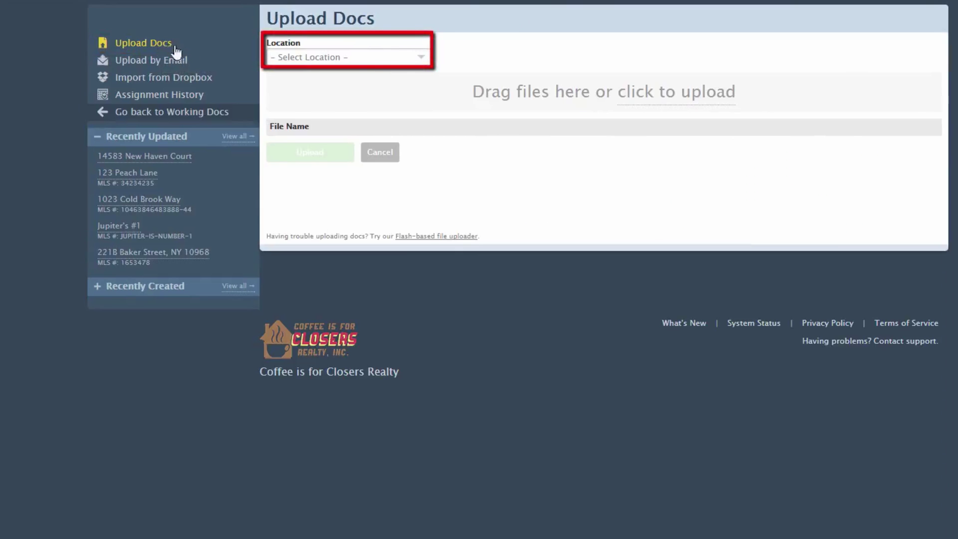
left_click(420, 58)
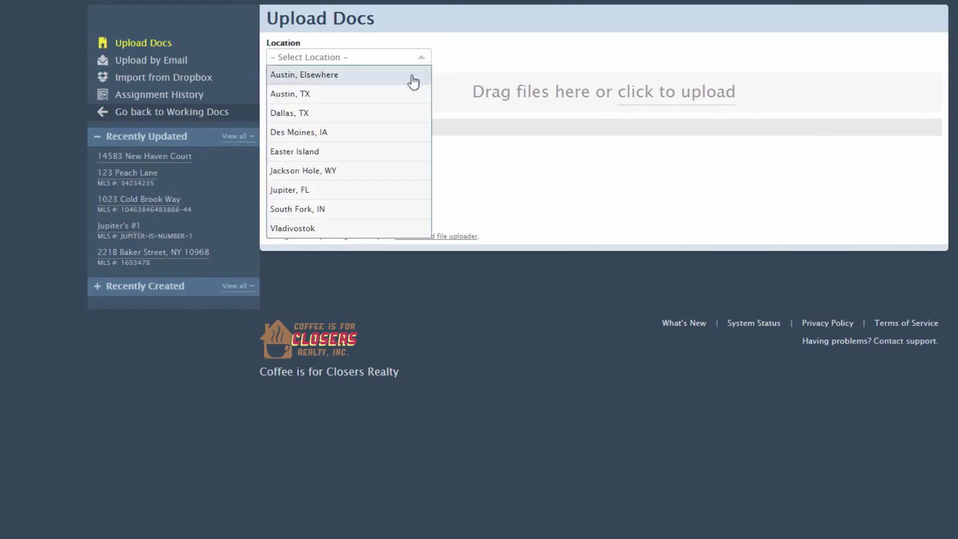
left_click(402, 95)
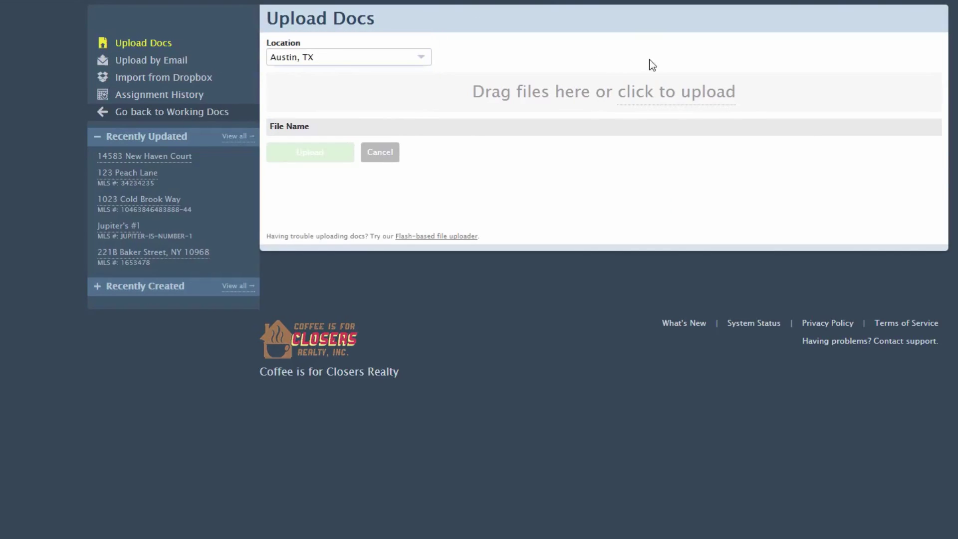
- Choose Addendum for Back-up Contract, Amendment to Contract, the buyer addendum and Earnest Money Deposit
left_click(668, 103)
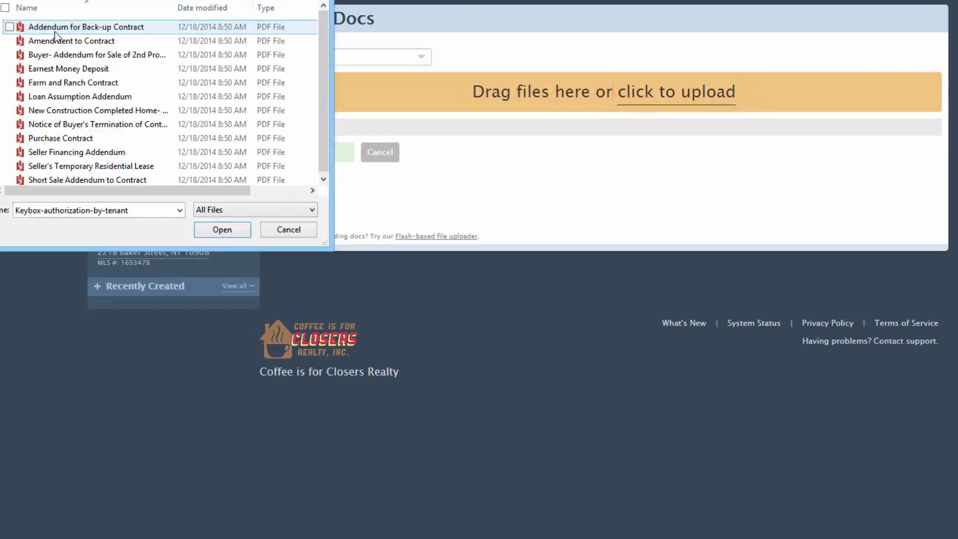
left_click(56, 30)
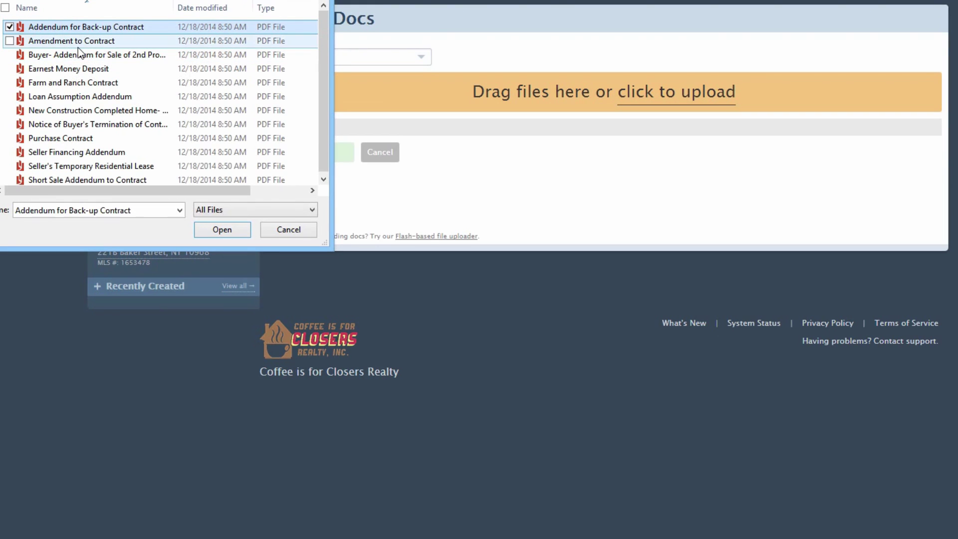
left_click(78, 47, "ctrl")
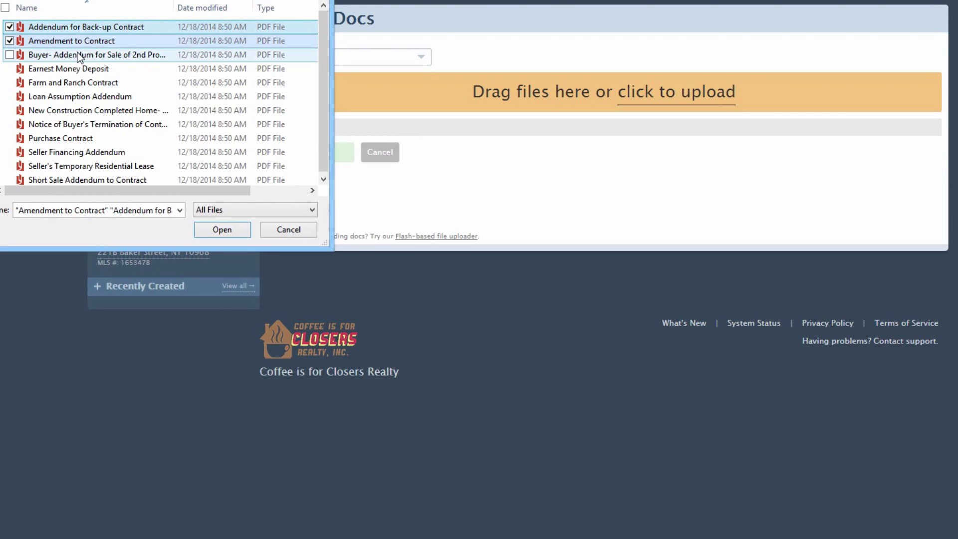
left_click(79, 56, "ctrl")
left_click(77, 70, "ctrl")
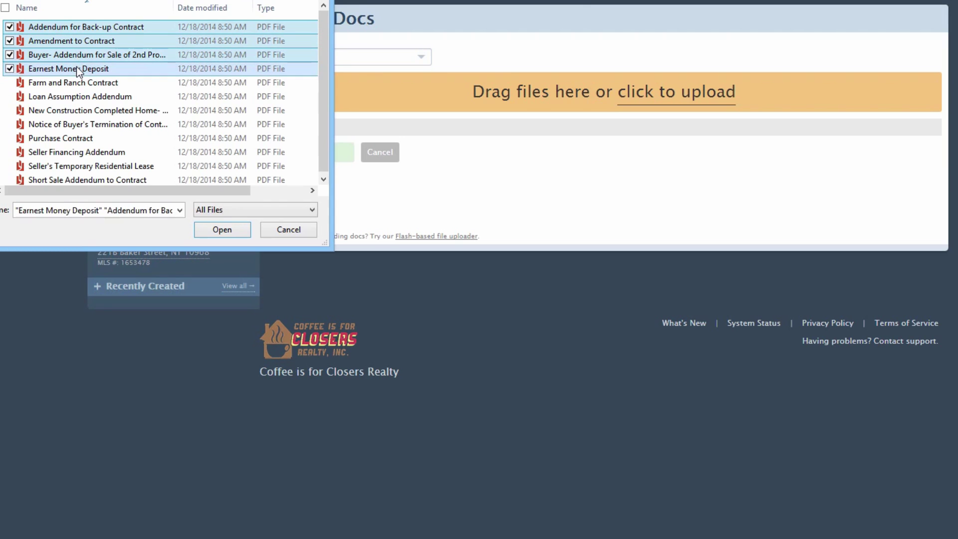
left_click(212, 232)
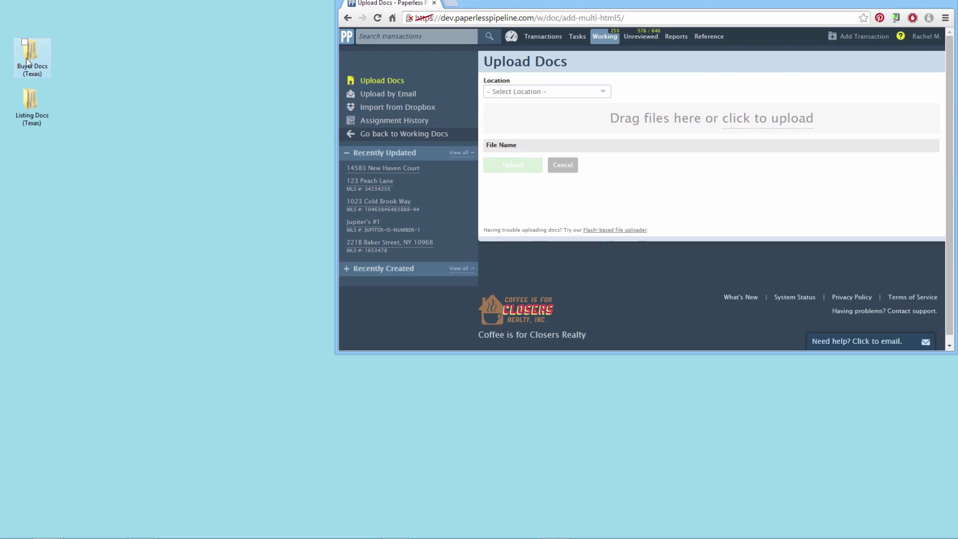
- Drag the four buyer PDFs from Buyer Docs (Texas) into the upload area and upload them
double_click(27, 62)
left_click(100, 87)
left_click(100, 108, "ctrl")
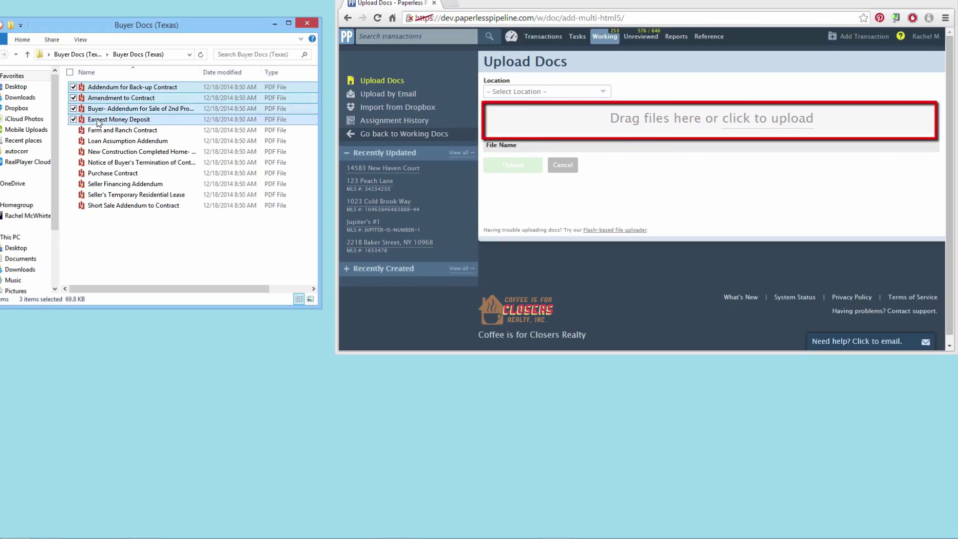
left_click(99, 119, "ctrl")
left_click_drag(98, 120, 776, 125)
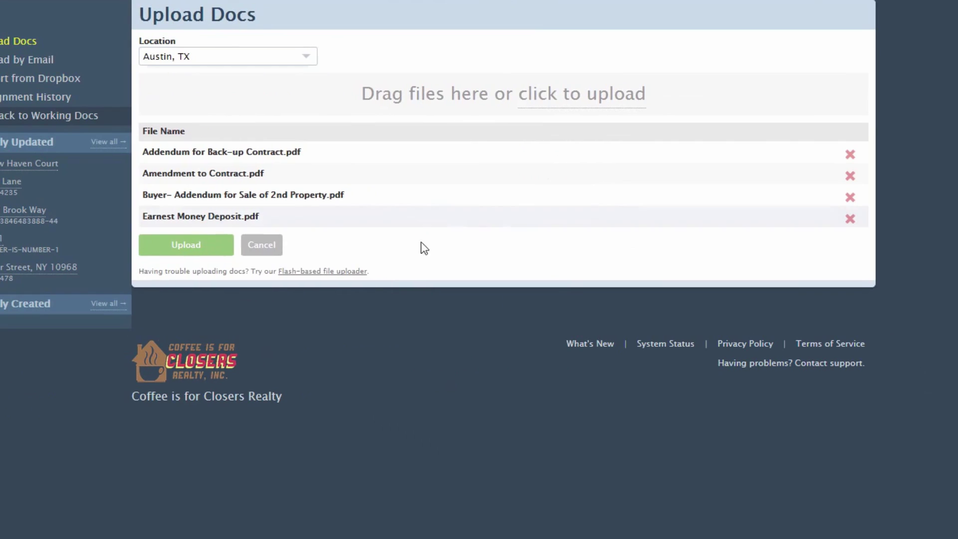
left_click(193, 249)
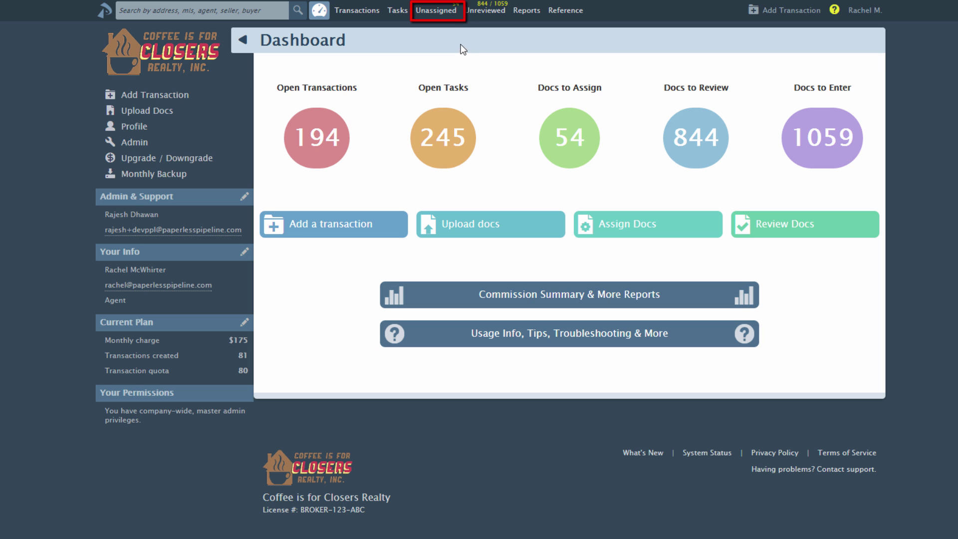
- Start assigning Inspection Report.pdf from Unassigned to 123 Yet Another Street 75028
left_click(444, 20)
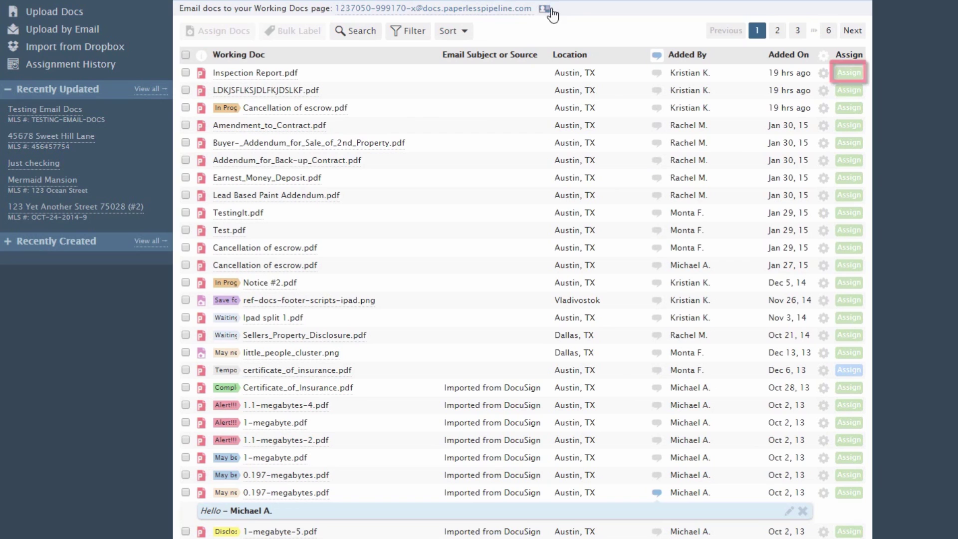
left_click(851, 76)
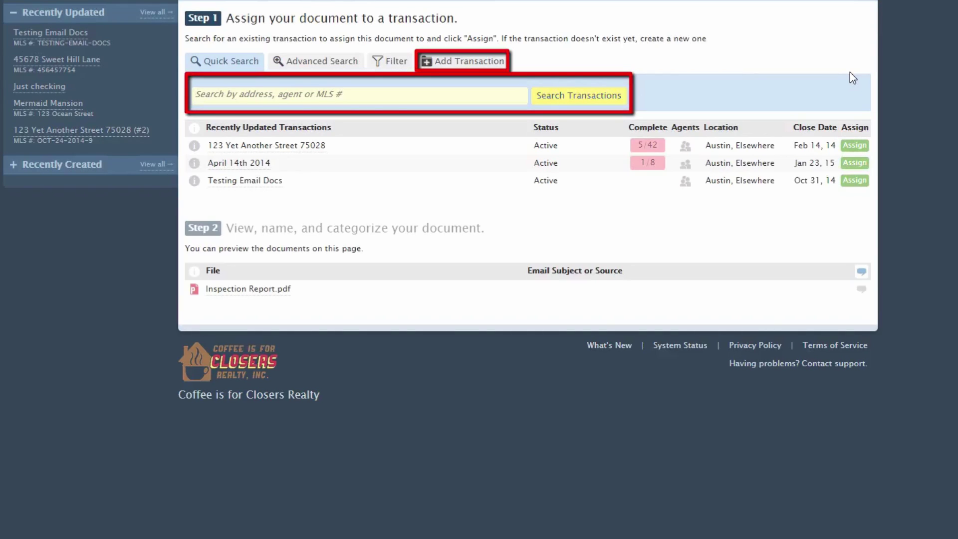
left_click(853, 147)
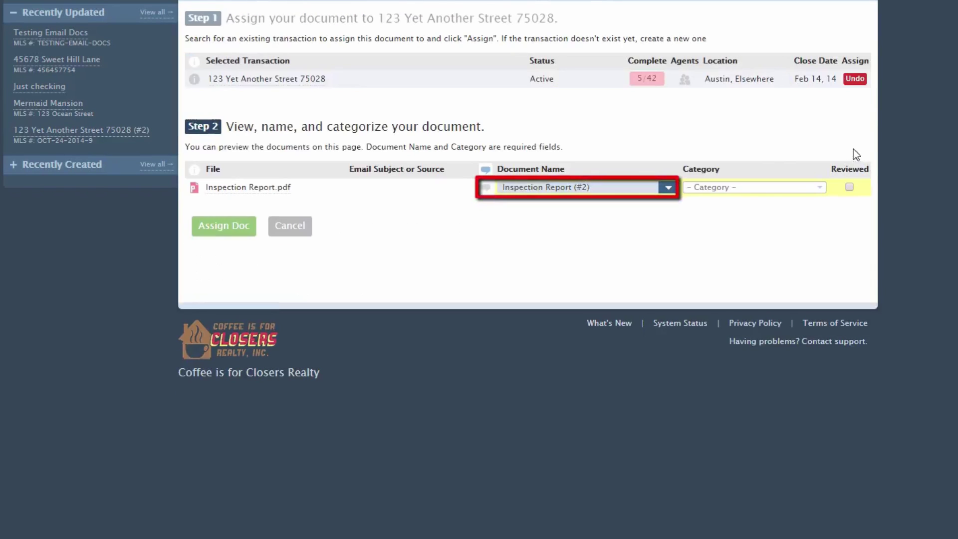
- Name the document Inspection Report (#2), file it under Listing, and assign it
left_click(676, 188)
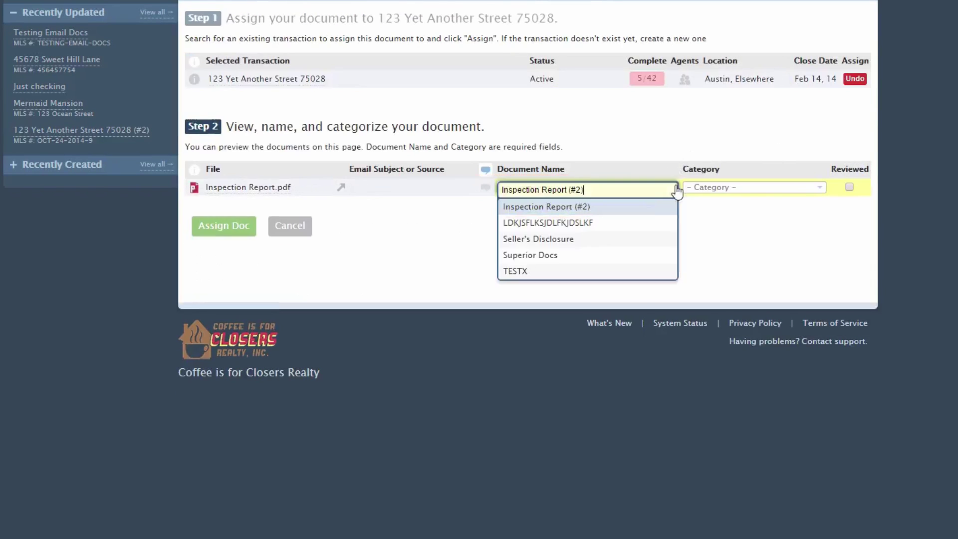
left_click(654, 207)
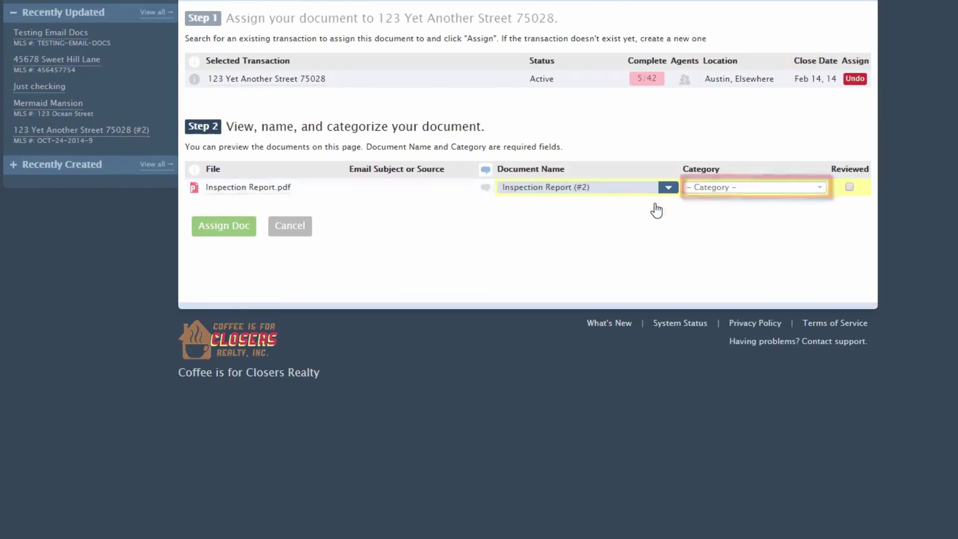
left_click(818, 191)
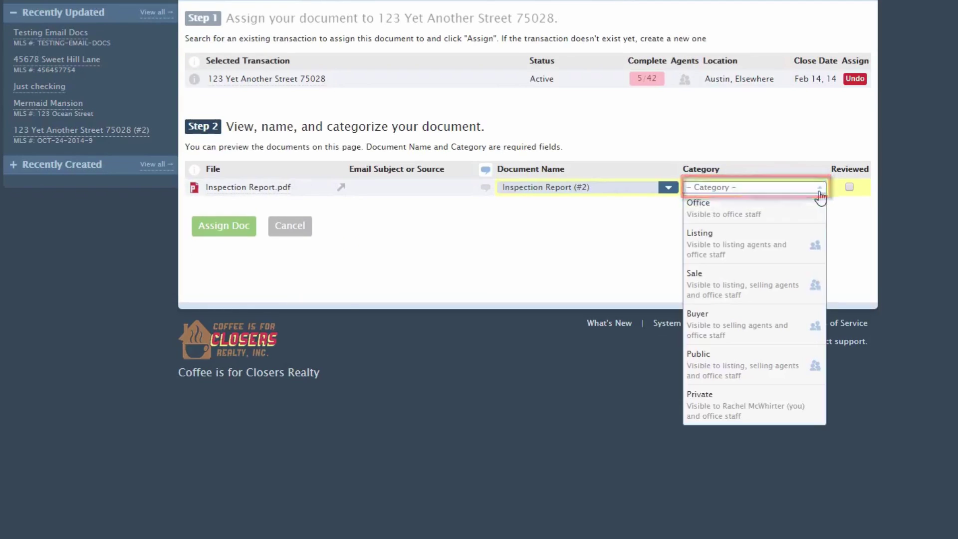
left_click(806, 244)
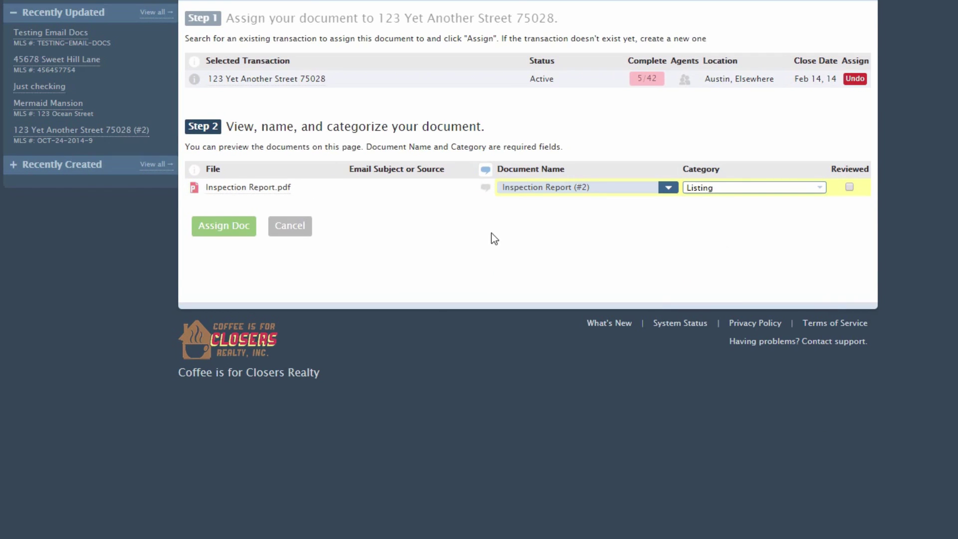
left_click(225, 234)
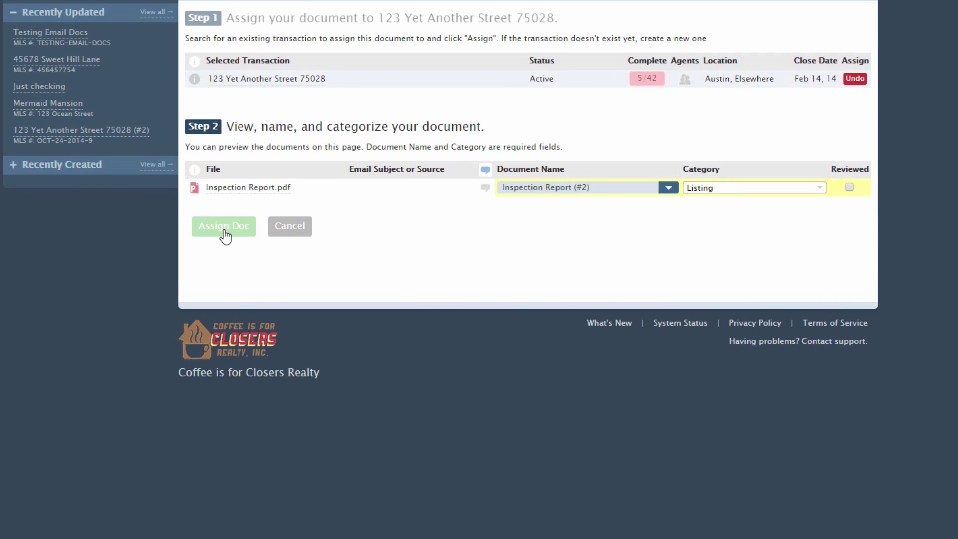
scroll(797, 251, "down", 8)
scroll(797, 251, "down", 4)
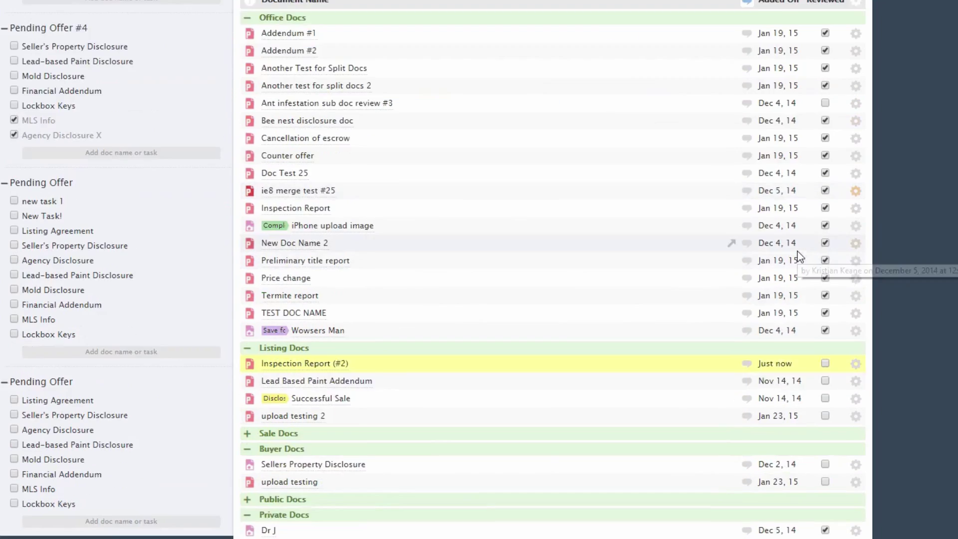
scroll(797, 250, "down", 3)
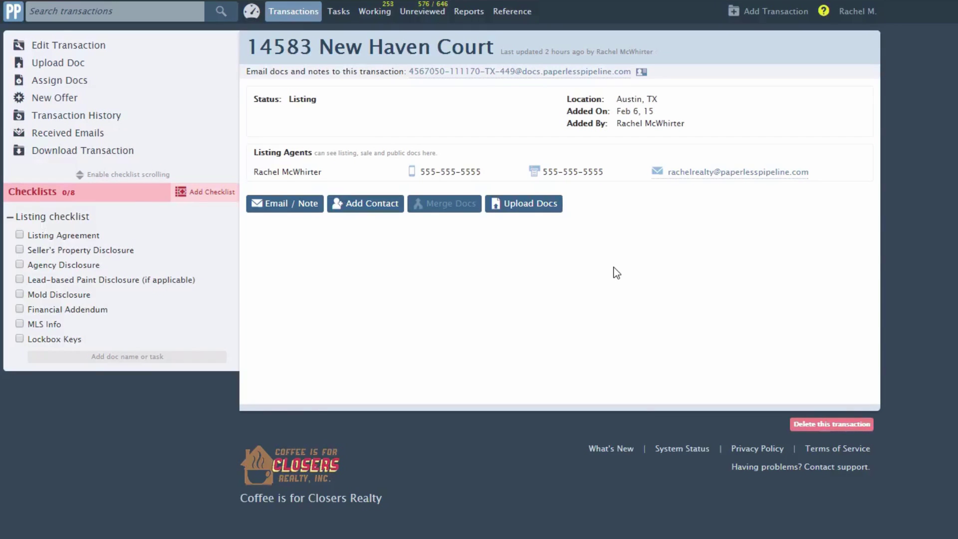
- Add an Escrow contact from Paperless Realty with the contact's name and phone number
left_click(365, 204)
left_click(379, 242)
type("P")
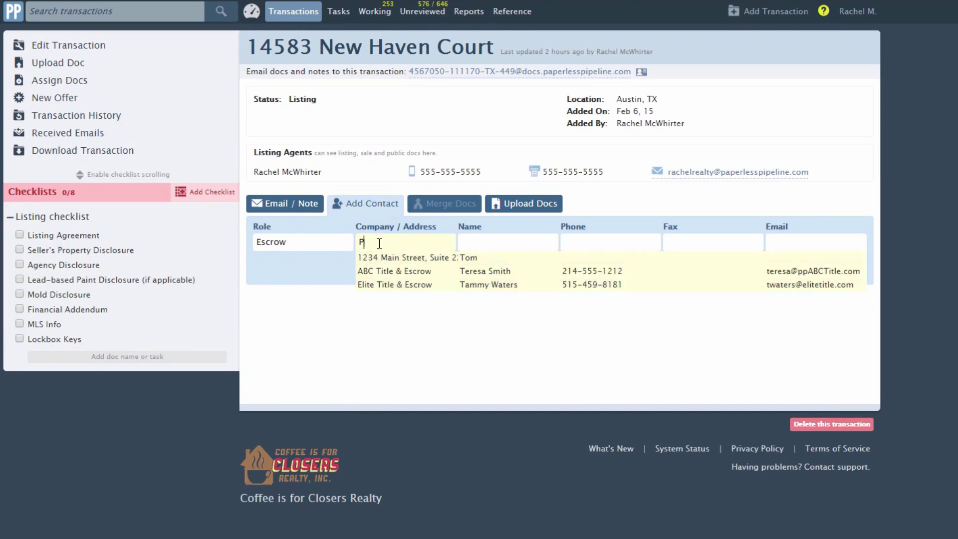
type("aperless Realty")
key("Tab")
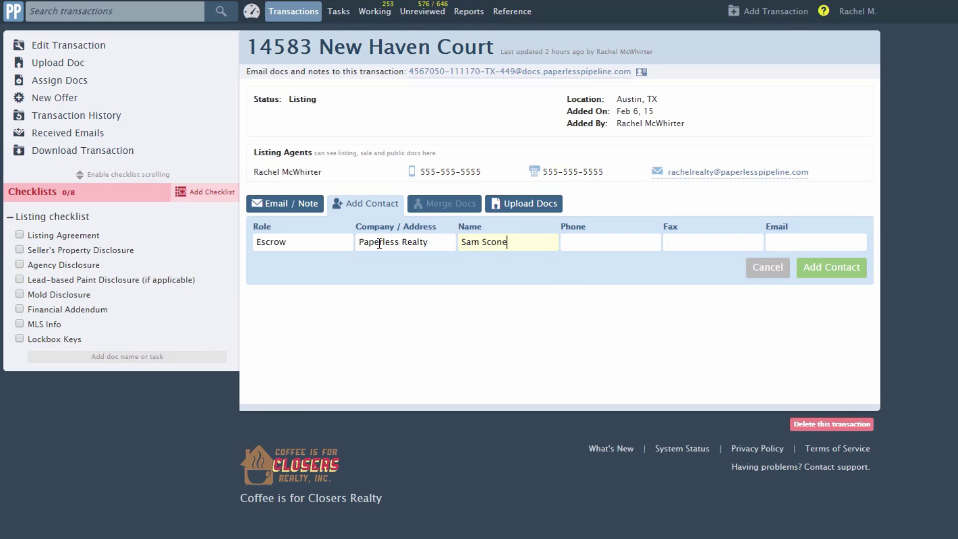
key("Tab")
type("555-657-3828")
left_click(833, 270)
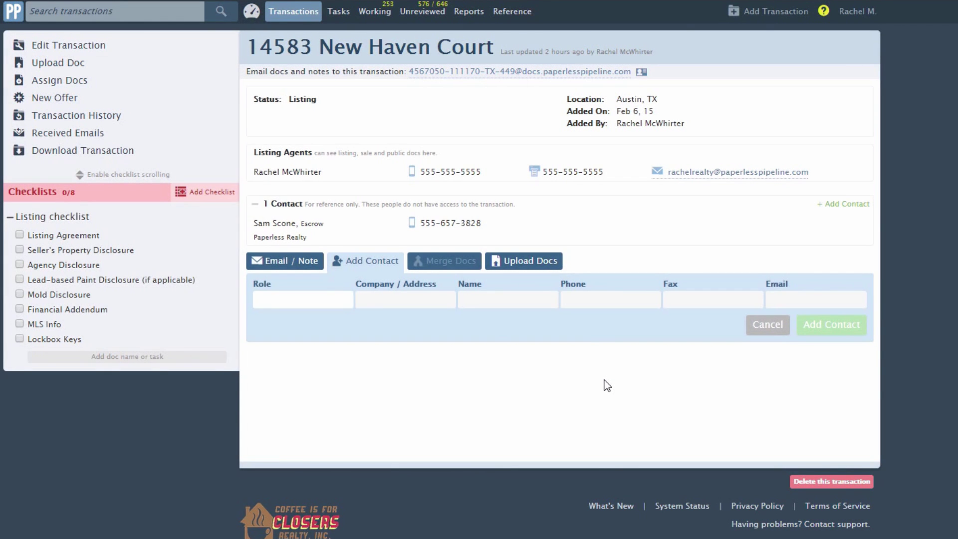
- Attach the Austin New Listing Checklist from the checklist dropdown
left_click(305, 262)
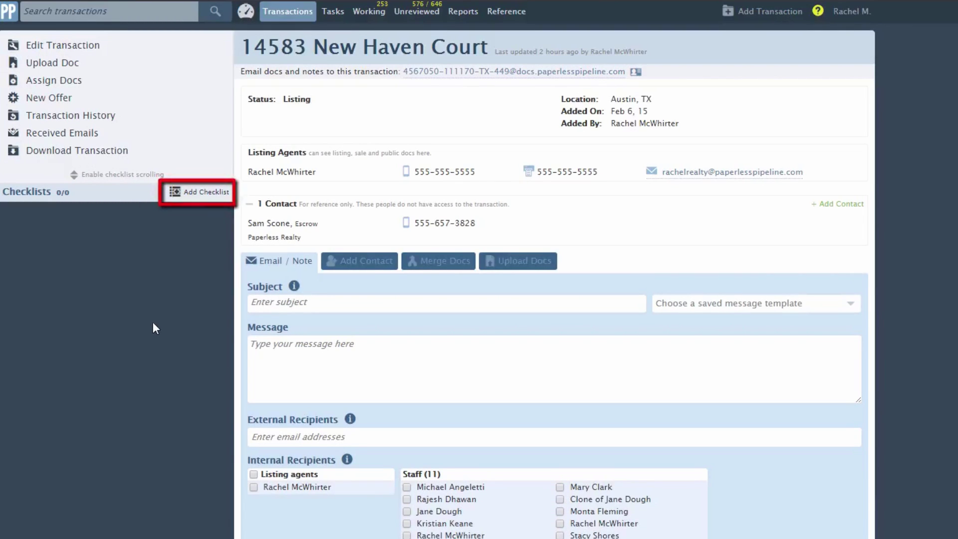
left_click(201, 194)
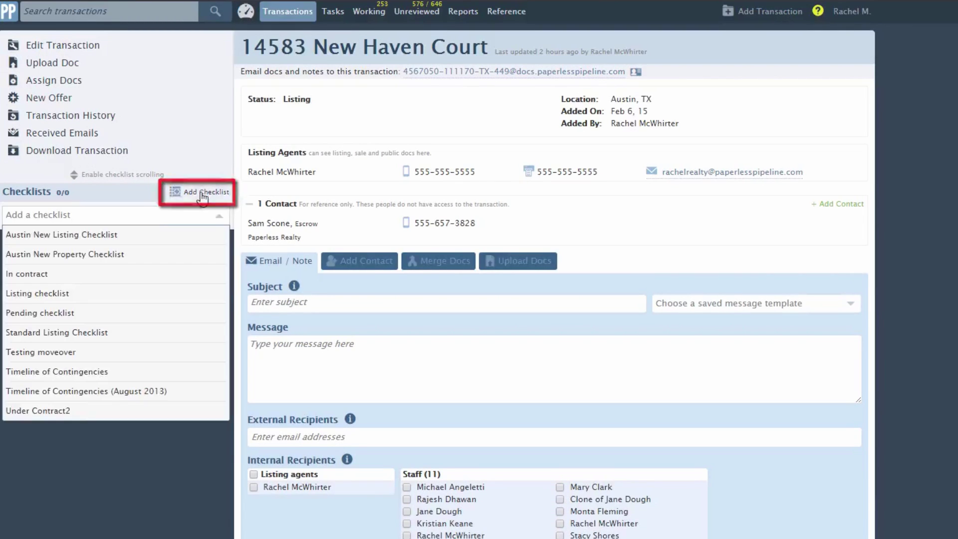
left_click(133, 236)
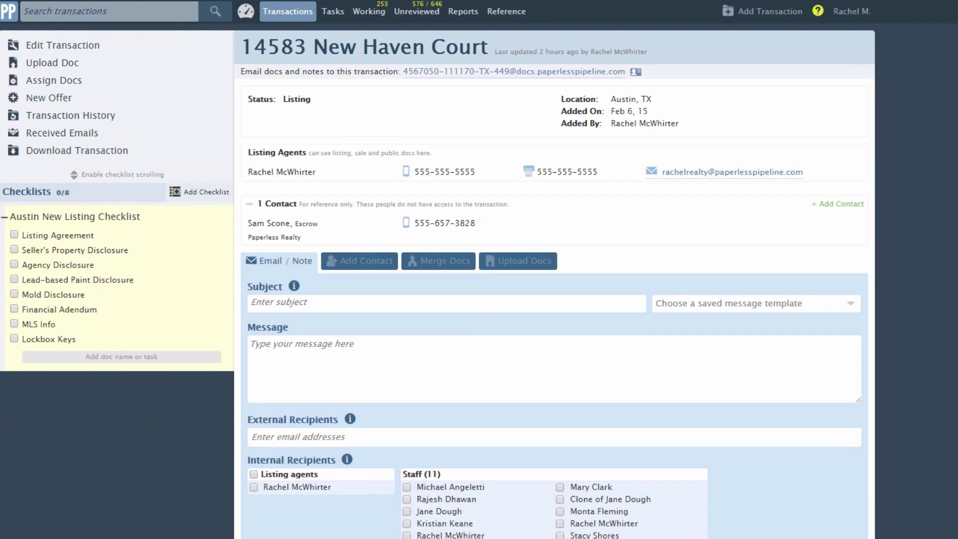